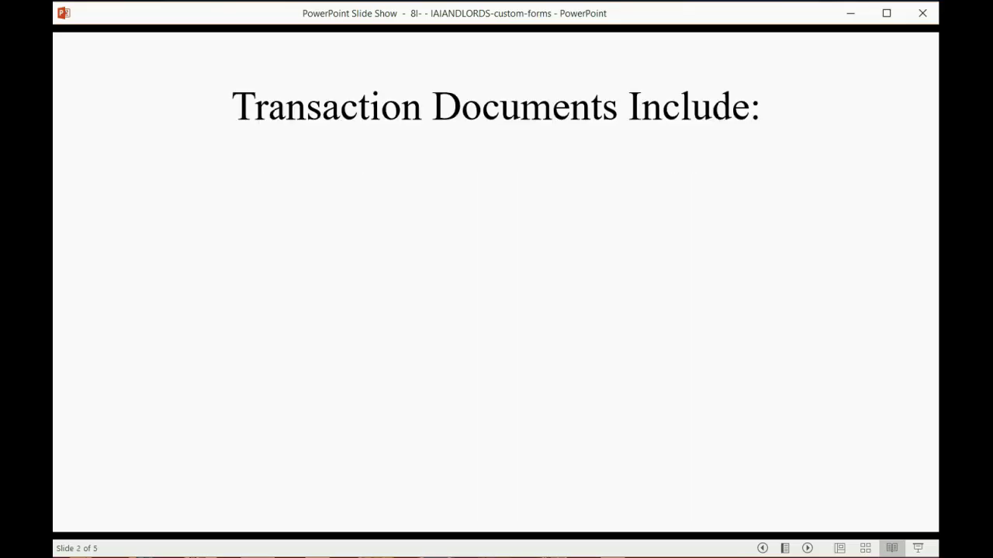
key("space")
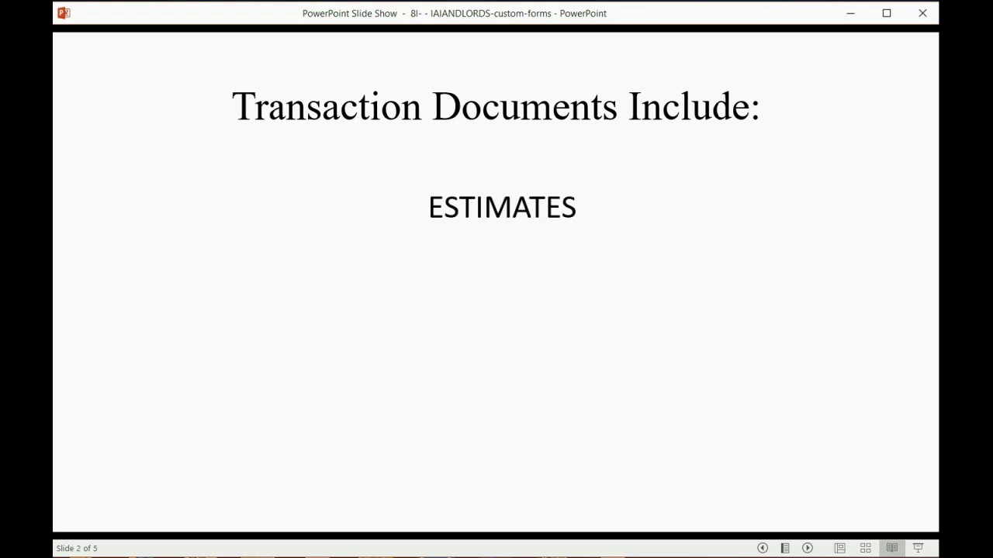
key("space")
key("space")
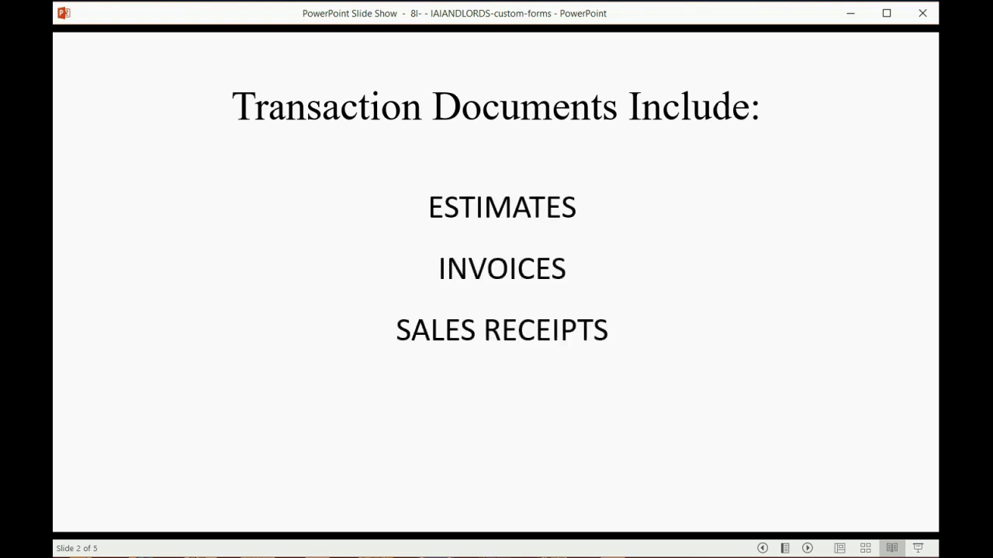
key("space")
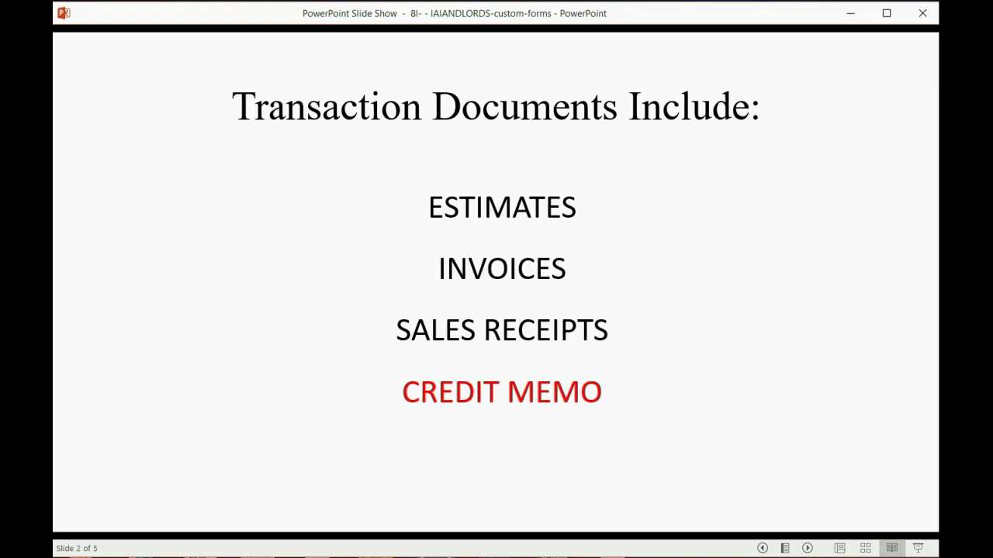
left_click(792, 305)
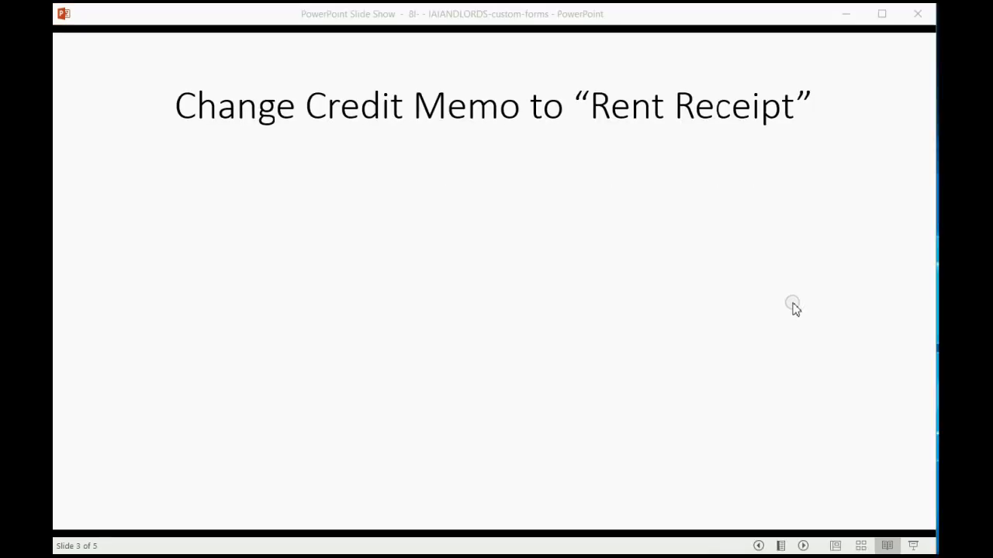
left_click(792, 305)
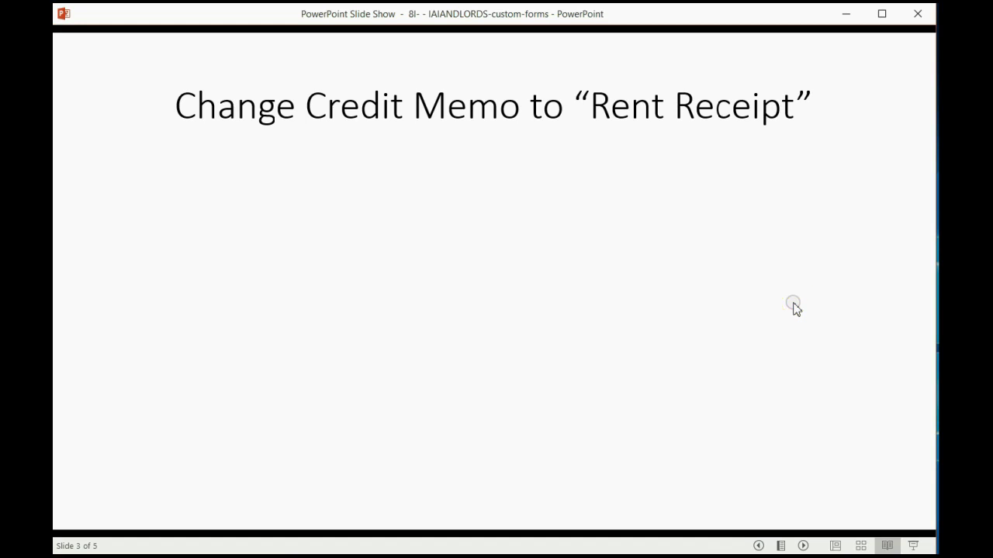
left_click(793, 305)
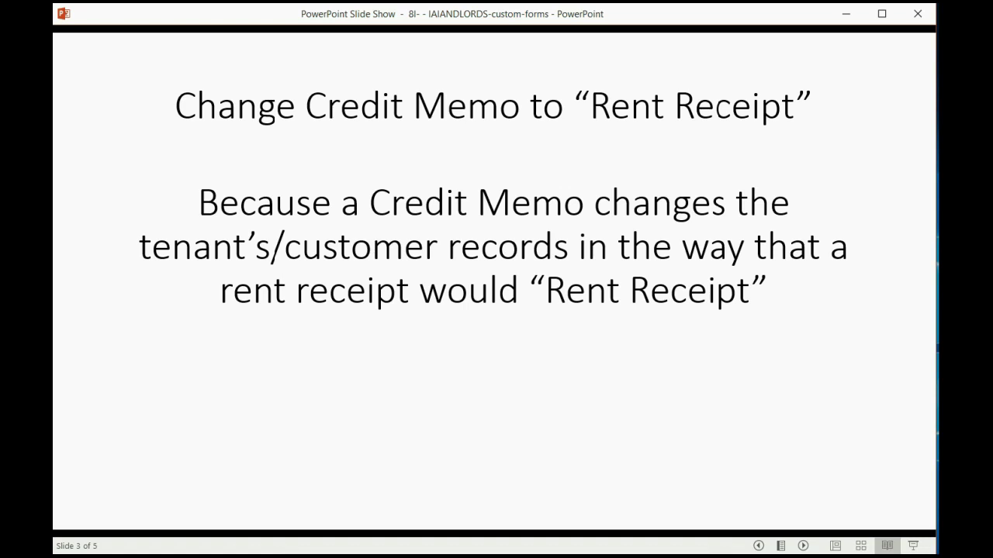
key("Right")
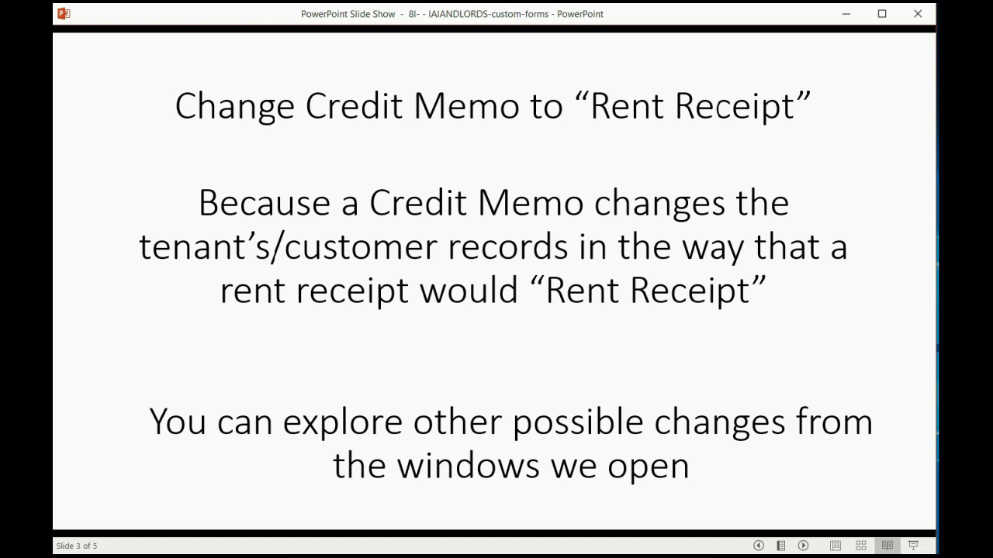
key("Right")
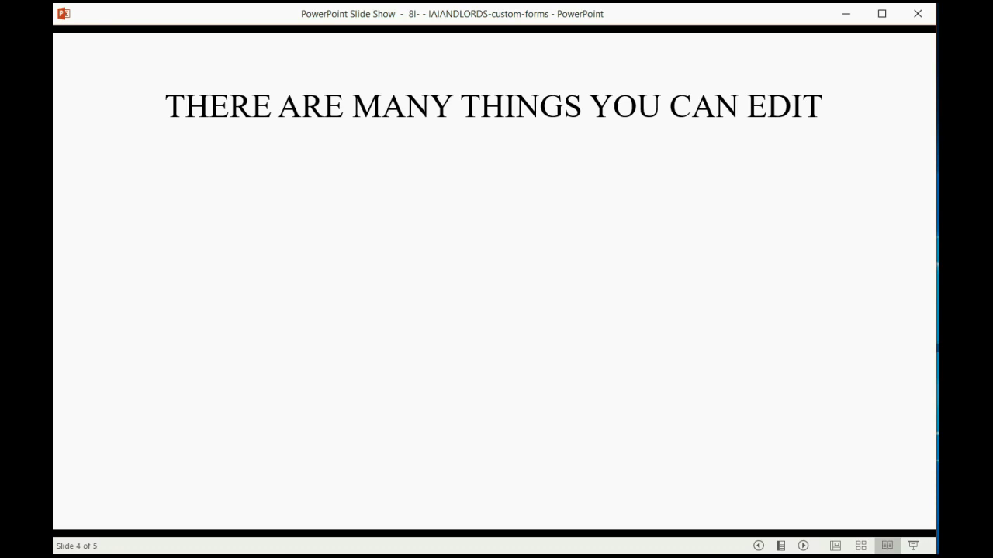
key("Right")
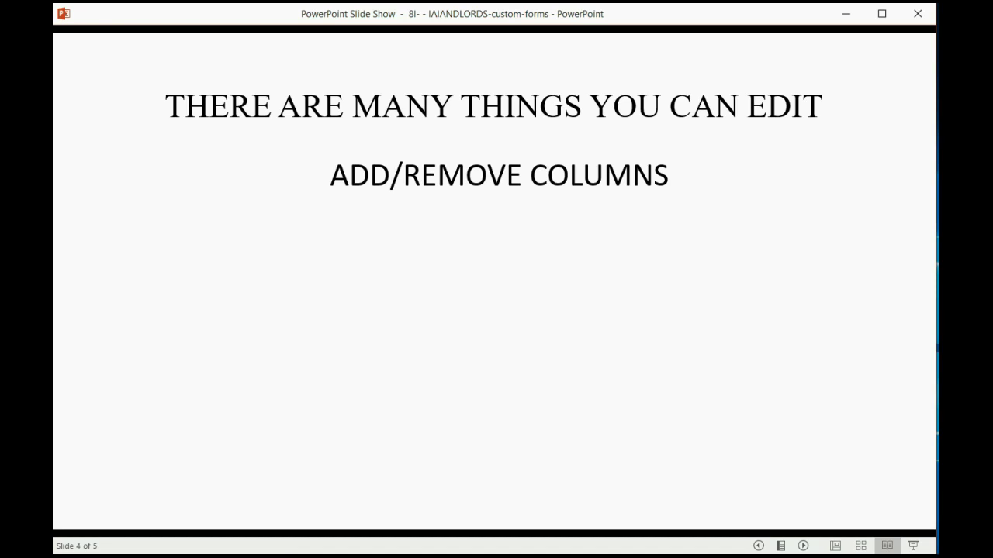
key("Right")
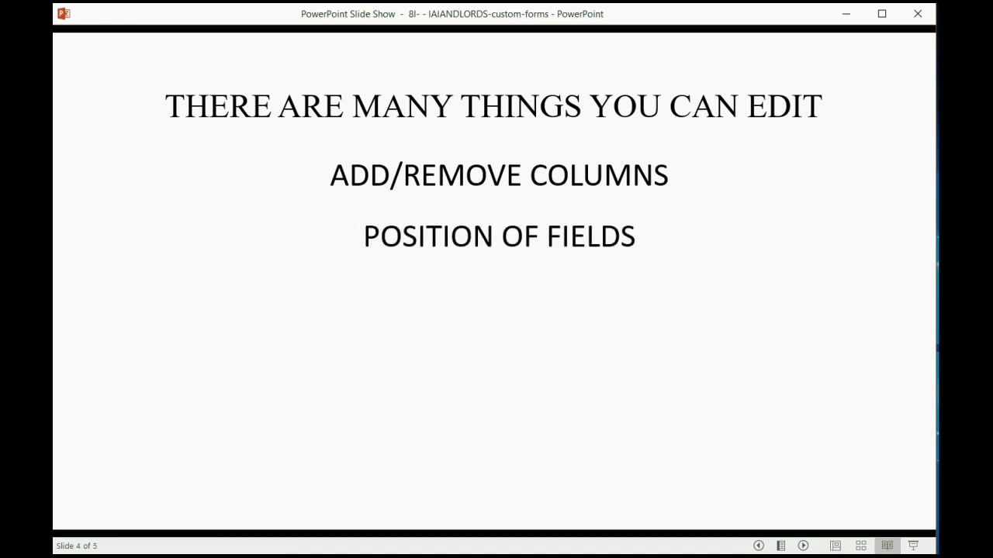
key("Right")
key("Right")
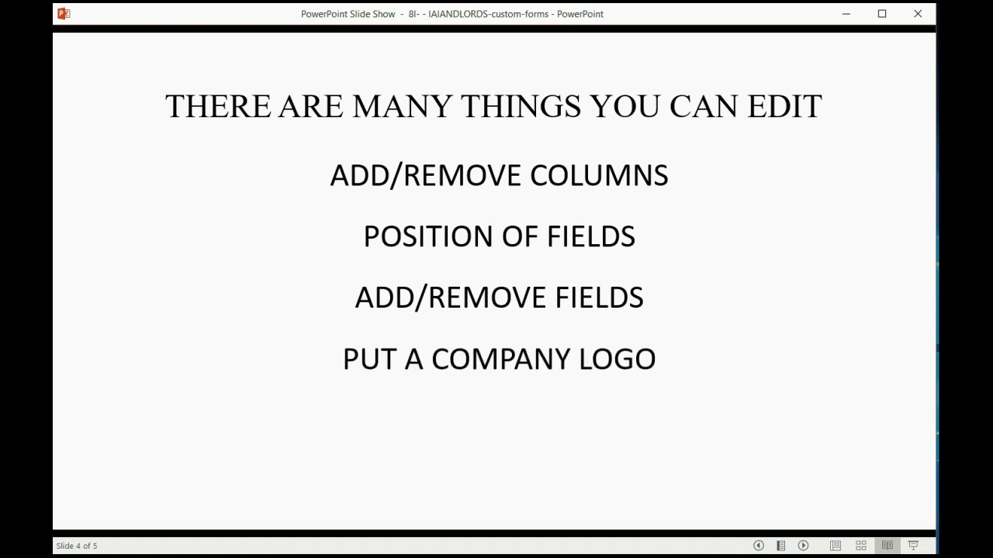
key("Right")
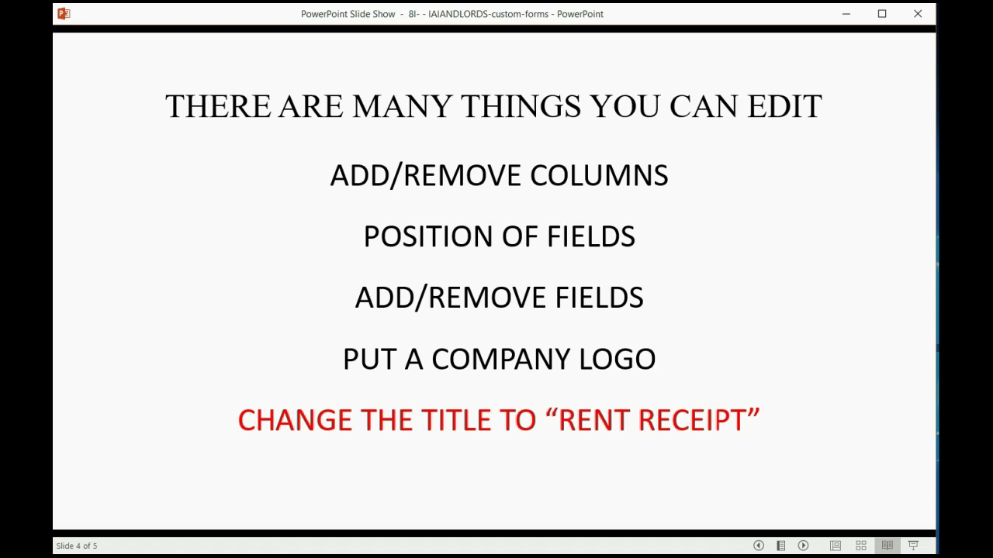
Switch to QuickBooks and open a blank form for creating credit memos and refunds
key("alt+Tab")
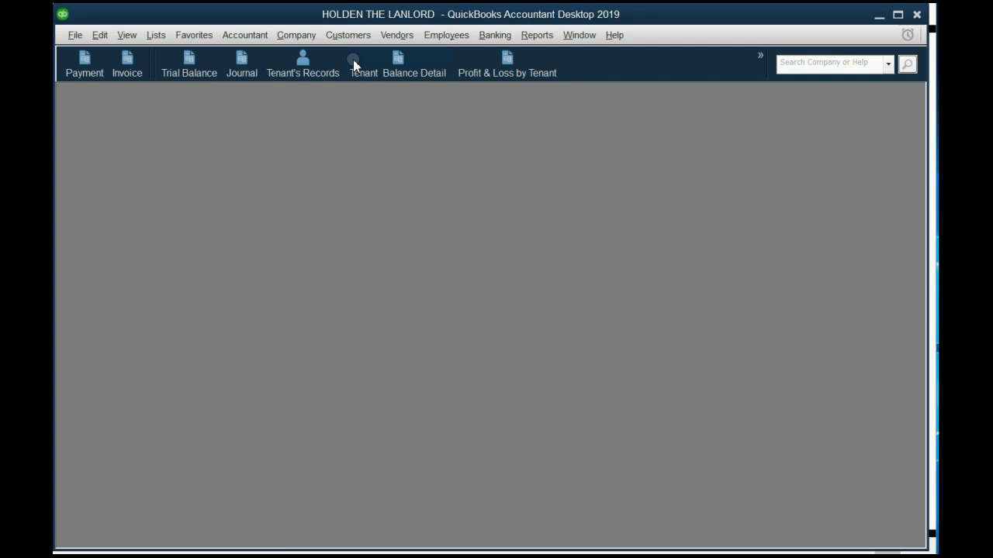
left_click(350, 38)
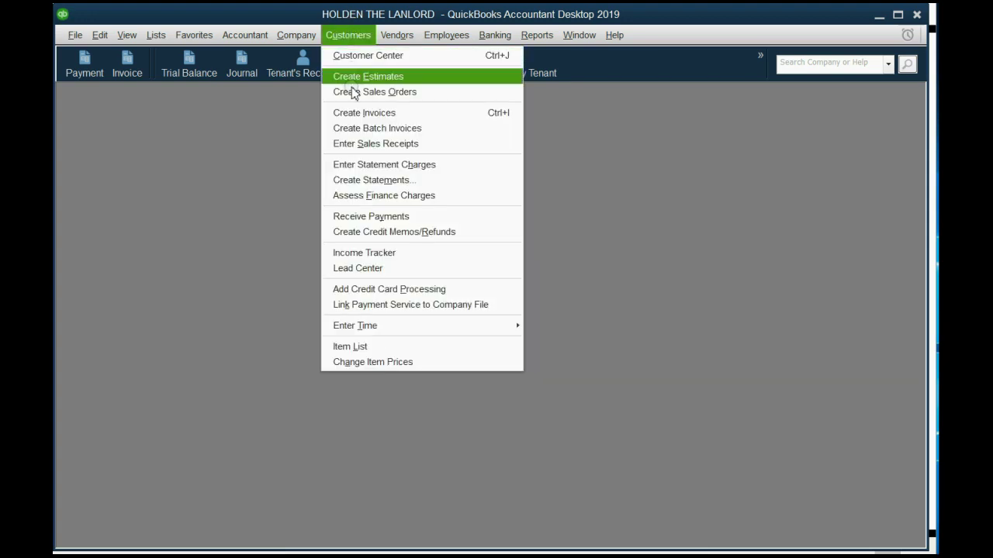
left_click(390, 233)
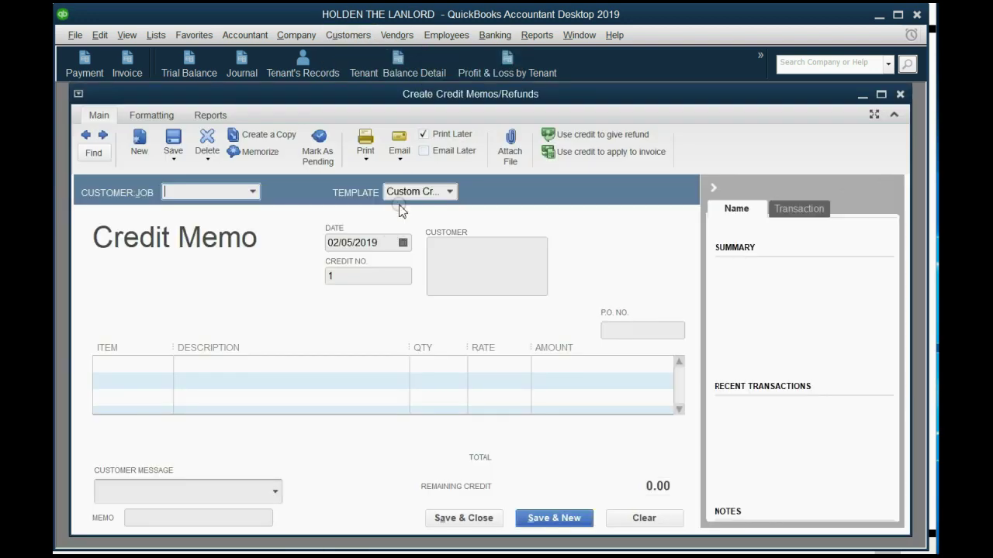
mouse_move(408, 102)
left_mouse_down()
mouse_move(410, 116)
mouse_move(410, 105)
left_mouse_up()
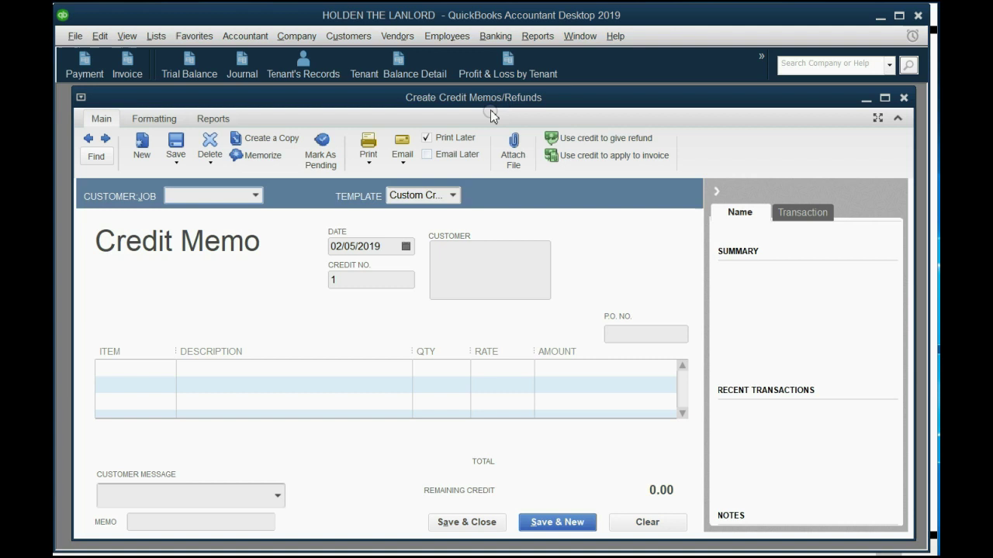
left_click_drag(477, 98, 472, 95)
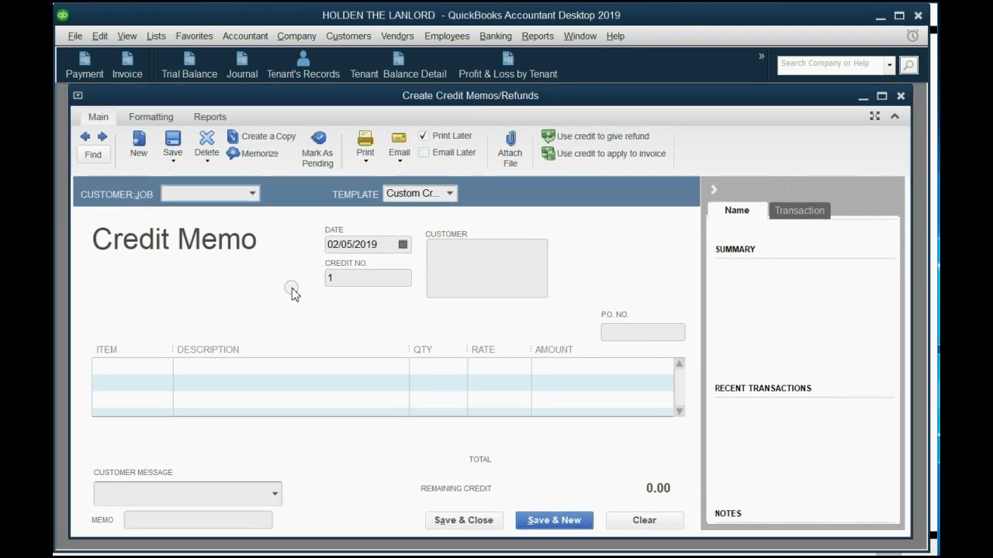
Examine the blank credit memo's date calendar, customer box, available templates and item lines
left_click(403, 245)
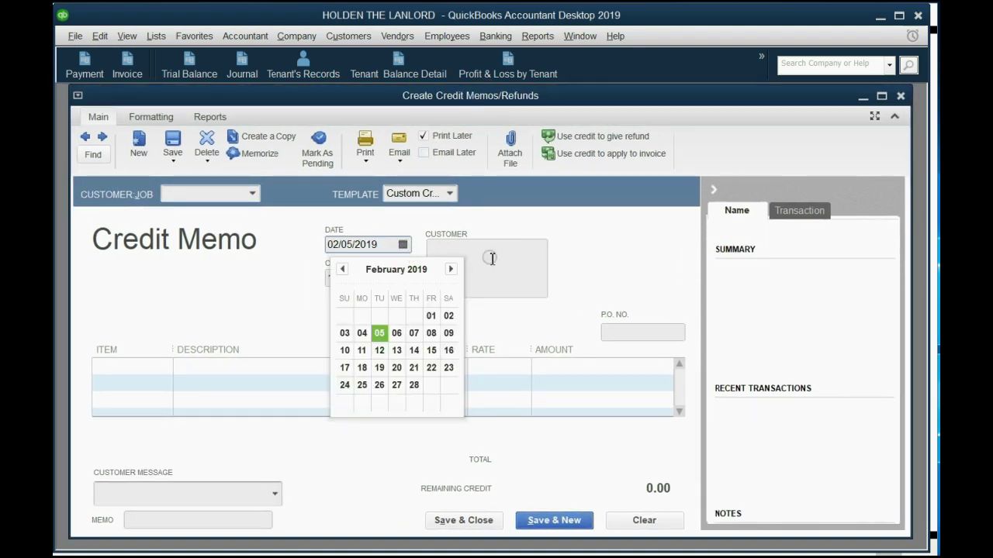
left_click(489, 250)
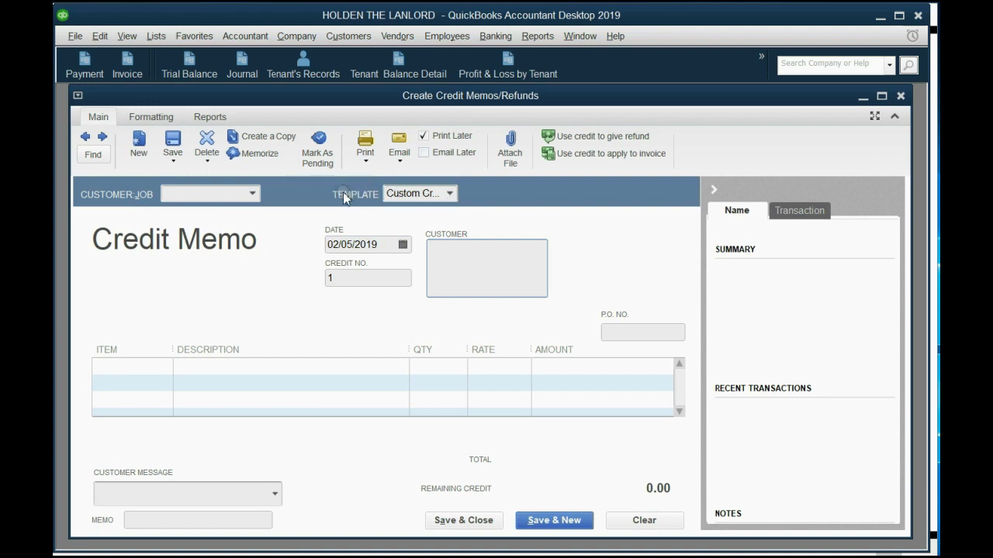
left_click(449, 194)
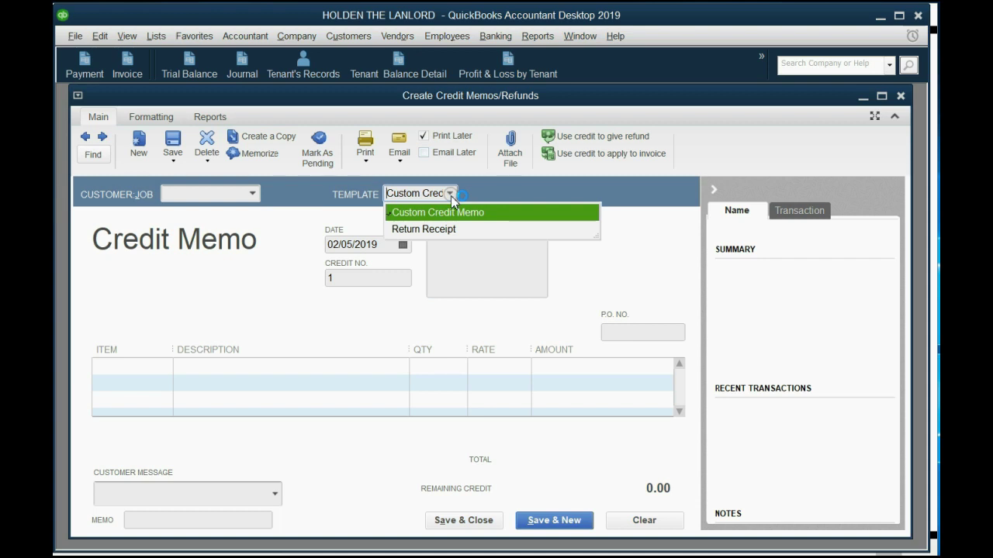
left_click(450, 194)
left_click(480, 261)
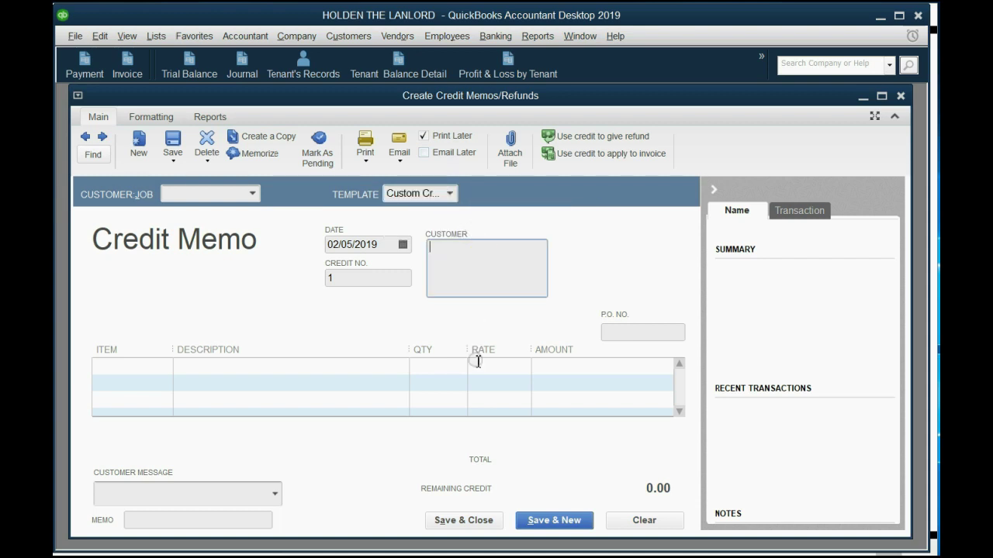
left_click(447, 375)
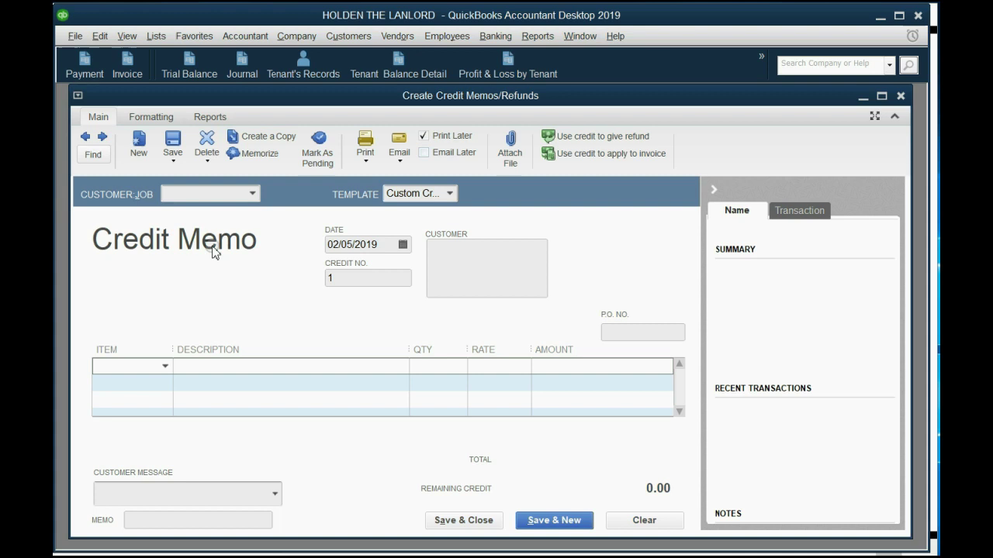
Compare the Return Receipt template, including its Rep field, with the Custom Credit Memo template on the form
left_click(451, 198)
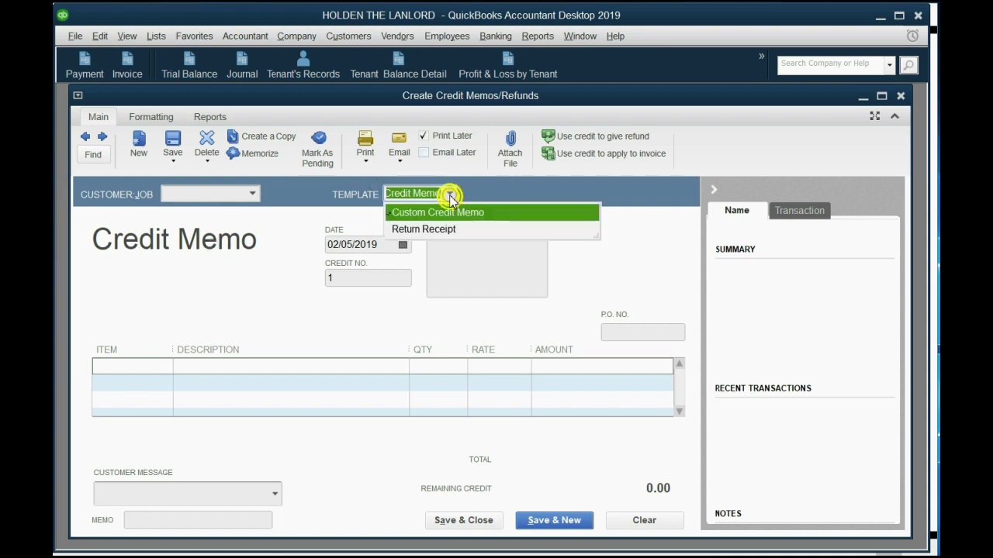
left_click(450, 232)
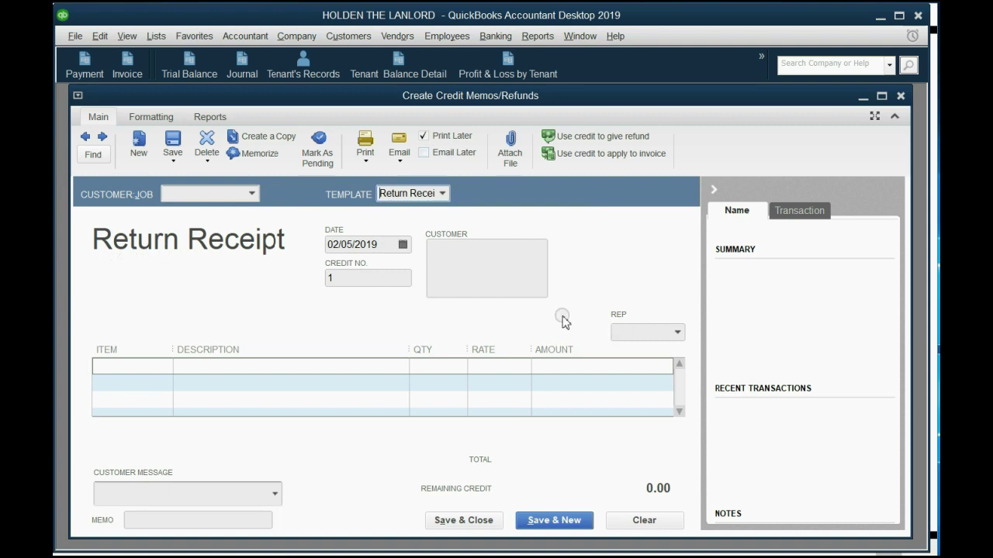
left_click(641, 332)
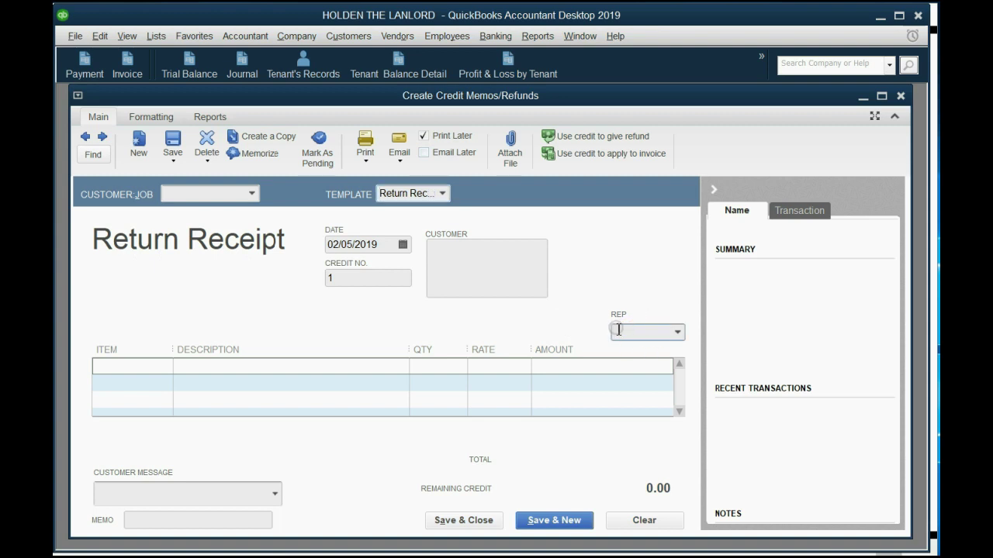
left_click(442, 193)
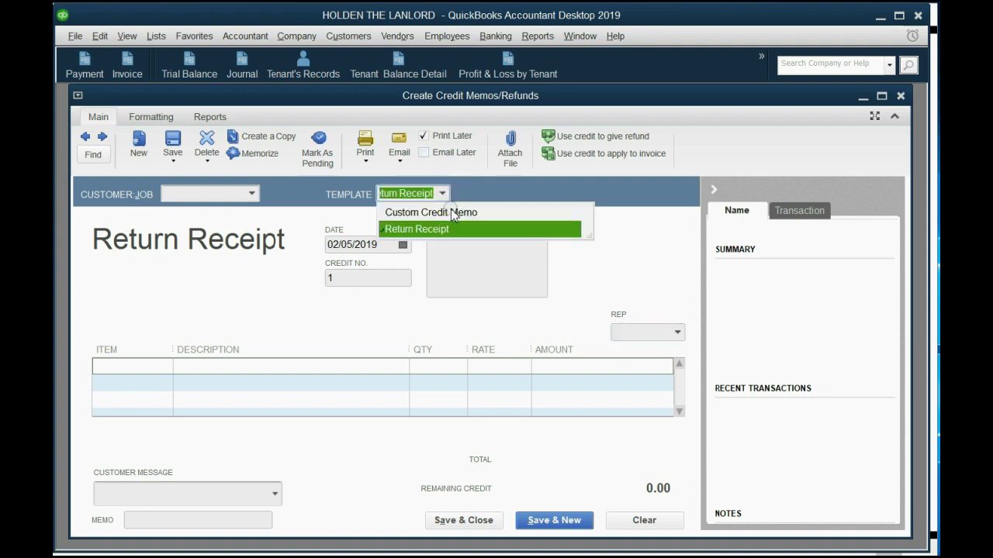
left_click(453, 214)
Apply the Return Receipt template to the blank credit memo form
left_click(442, 194)
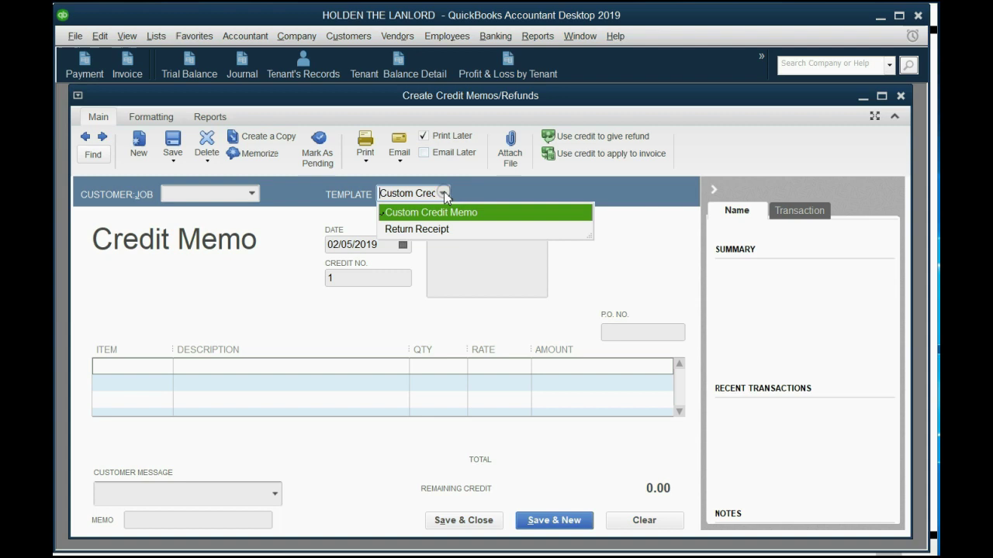
left_click(438, 228)
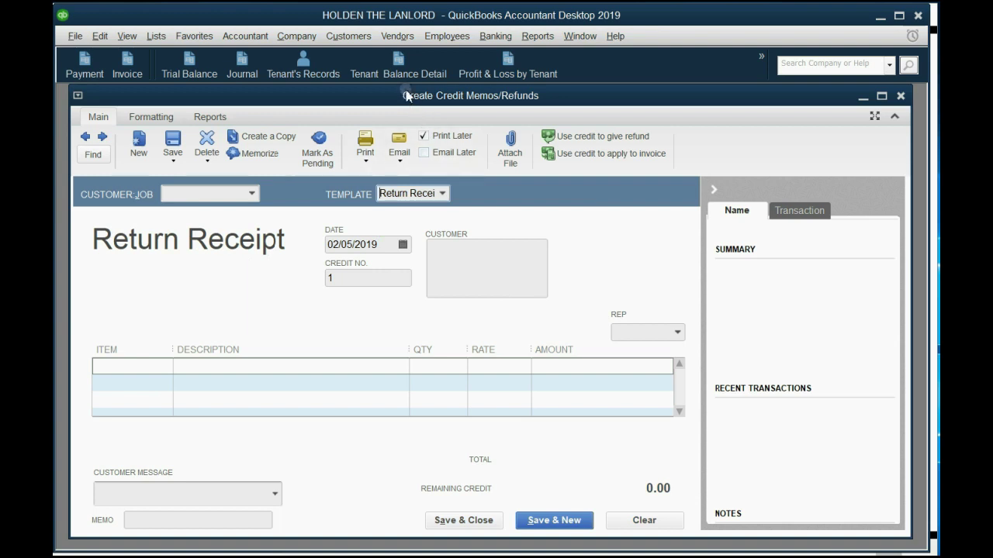
left_click_drag(404, 96, 400, 96)
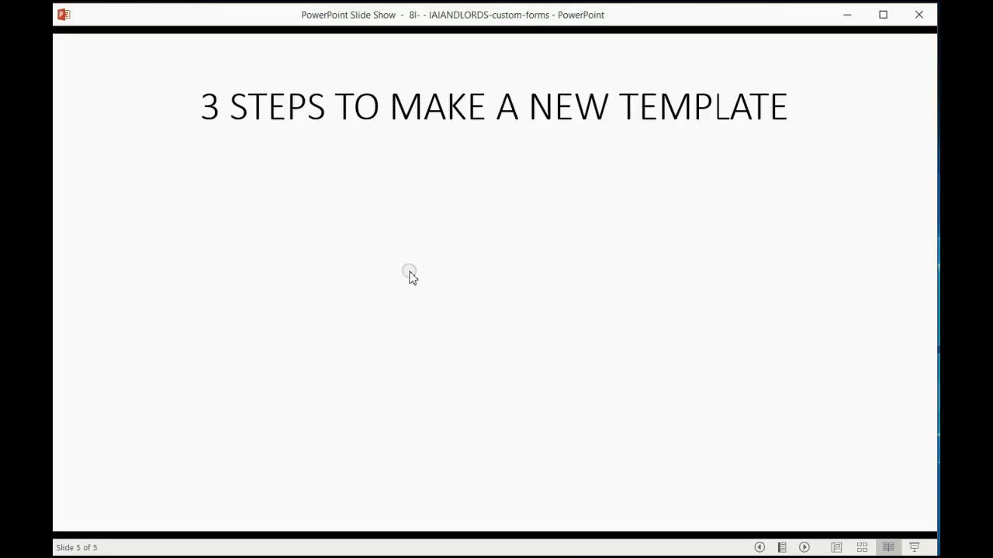
left_click(651, 374)
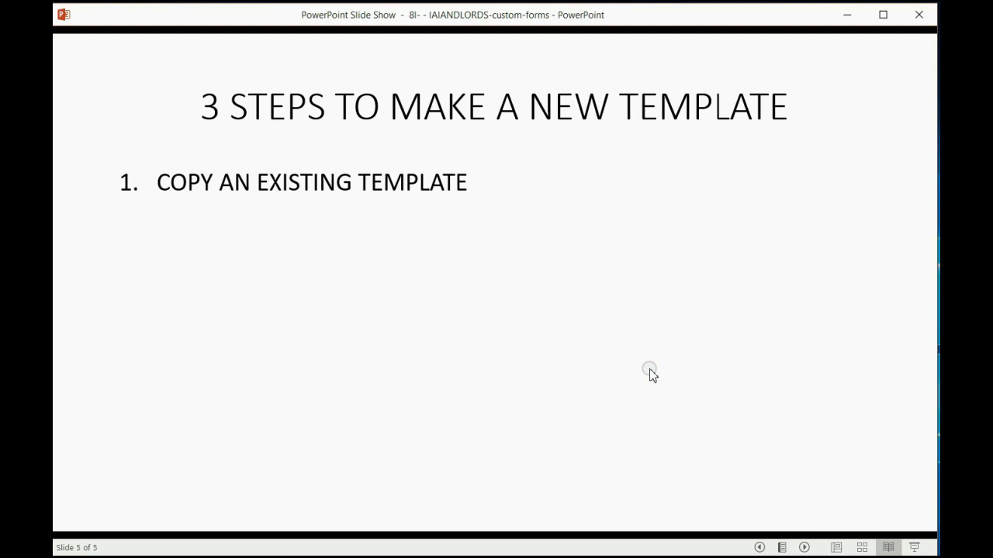
left_click(651, 374)
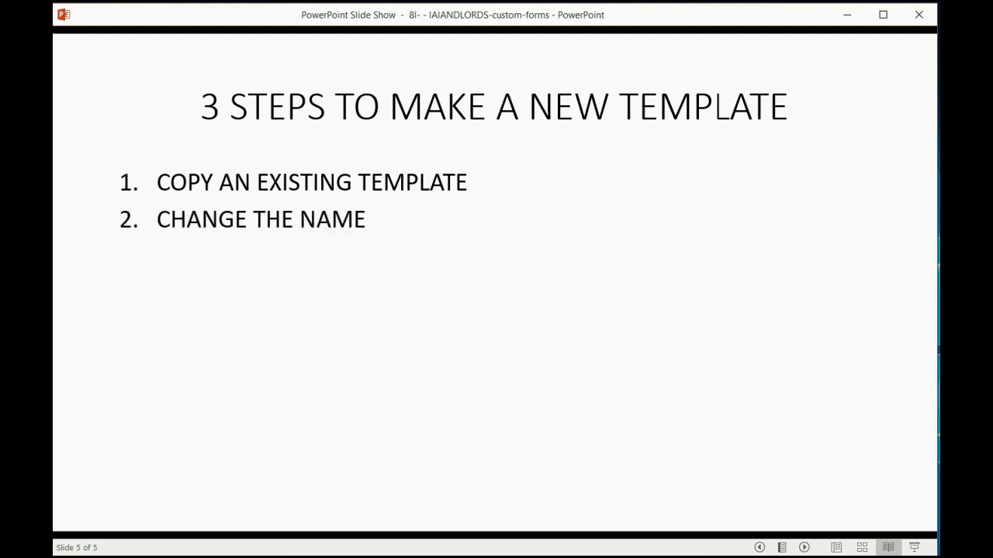
left_click(650, 369)
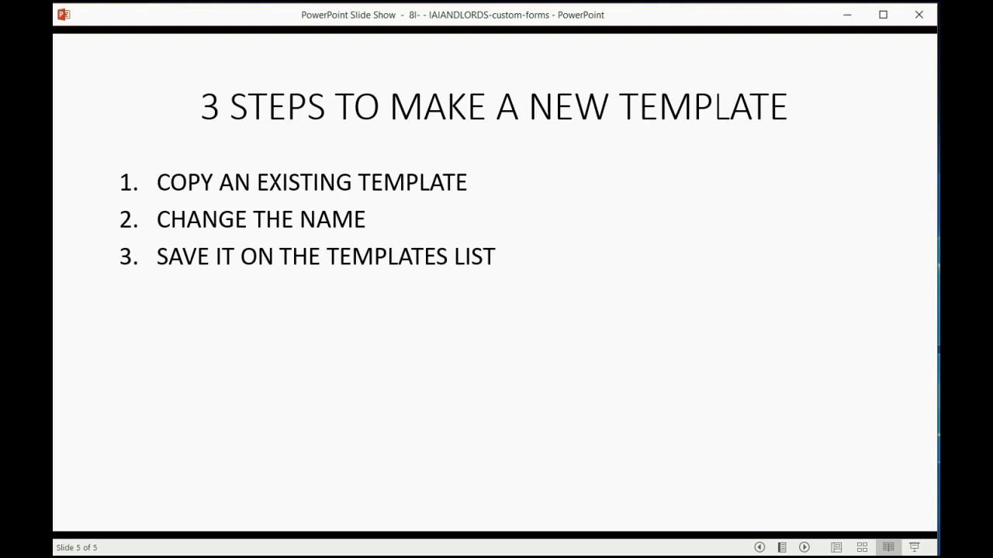
left_click(547, 346)
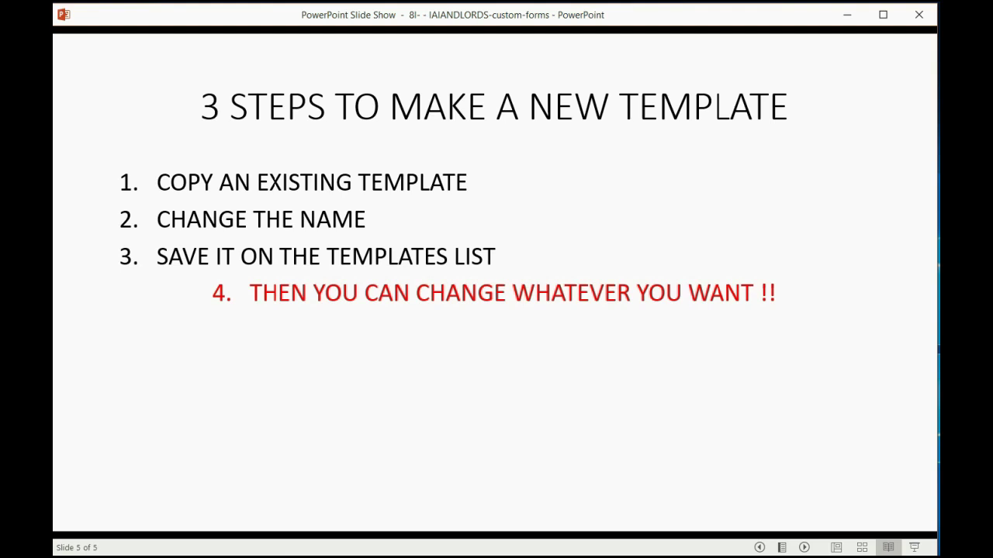
double_click(758, 547)
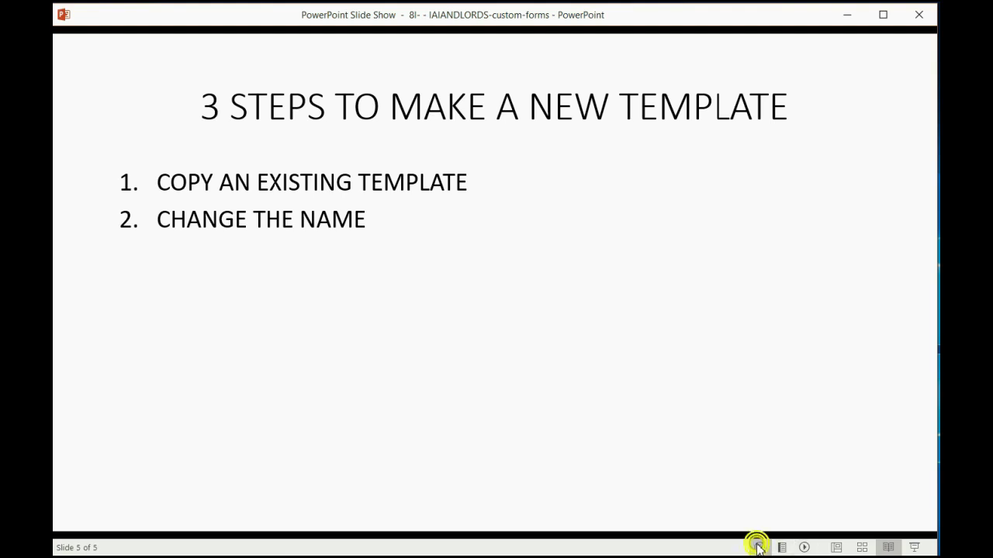
left_click(758, 547)
left_click(804, 547)
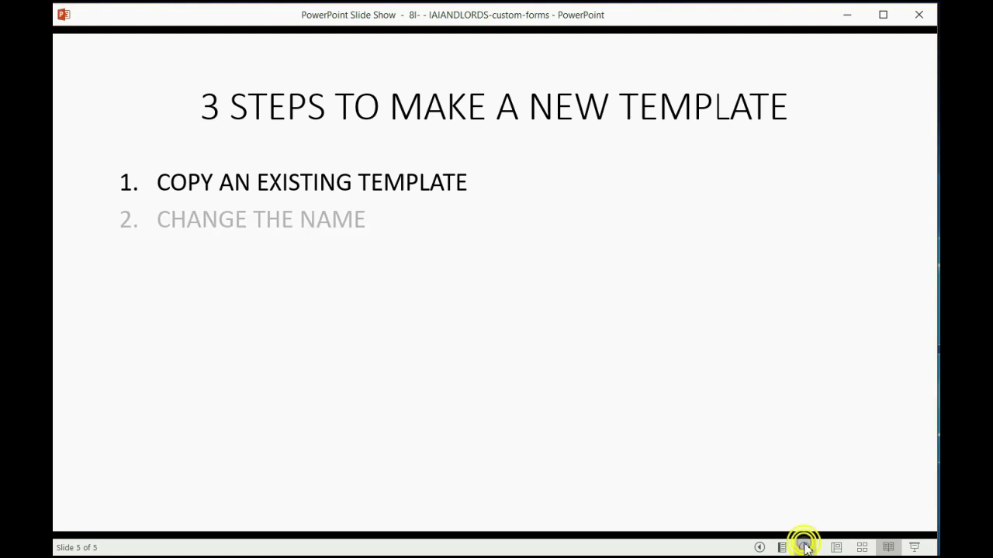
left_click(805, 548)
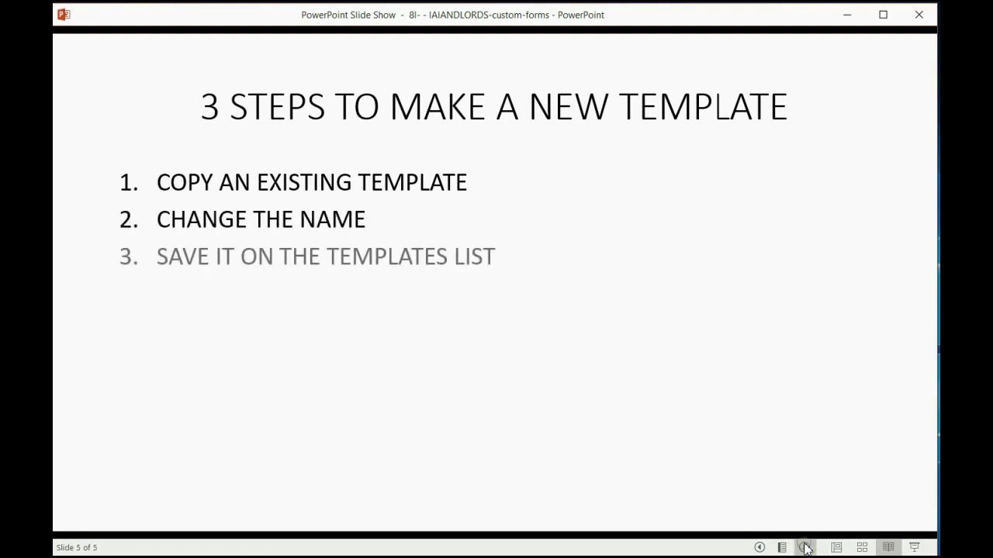
left_click(805, 548)
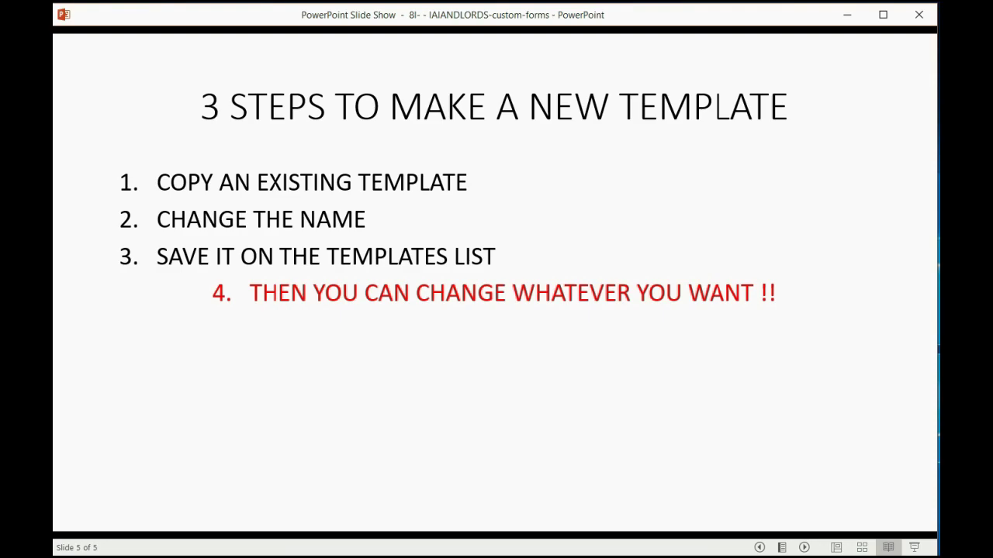
Switch to QuickBooks and open the template manager from the credit memo form, shifting its window slightly
key("alt+Tab")
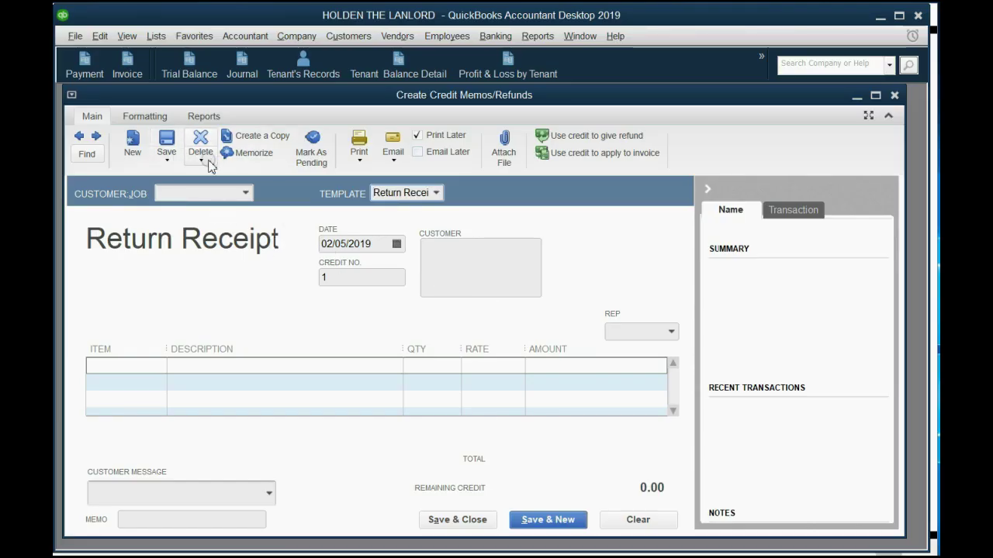
left_click(134, 118)
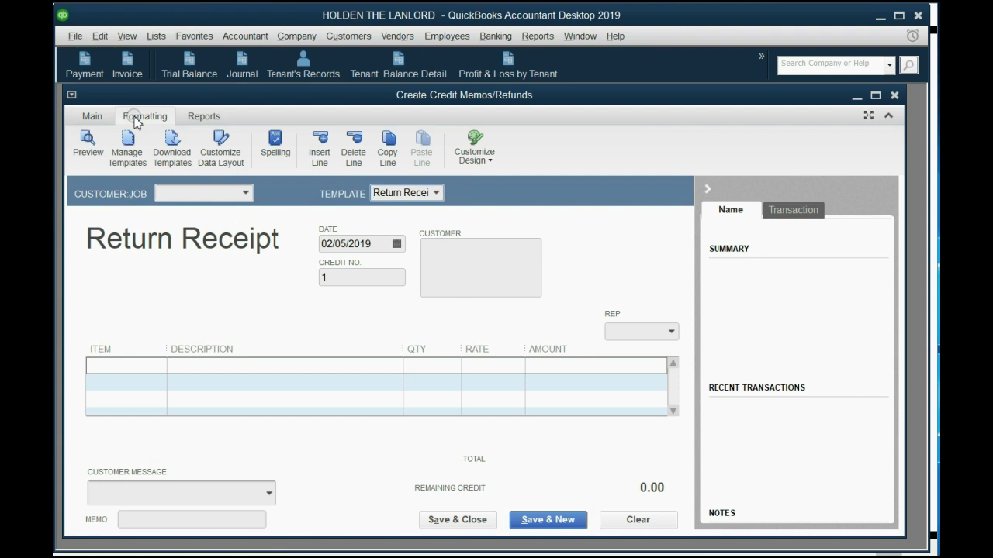
left_click(127, 146)
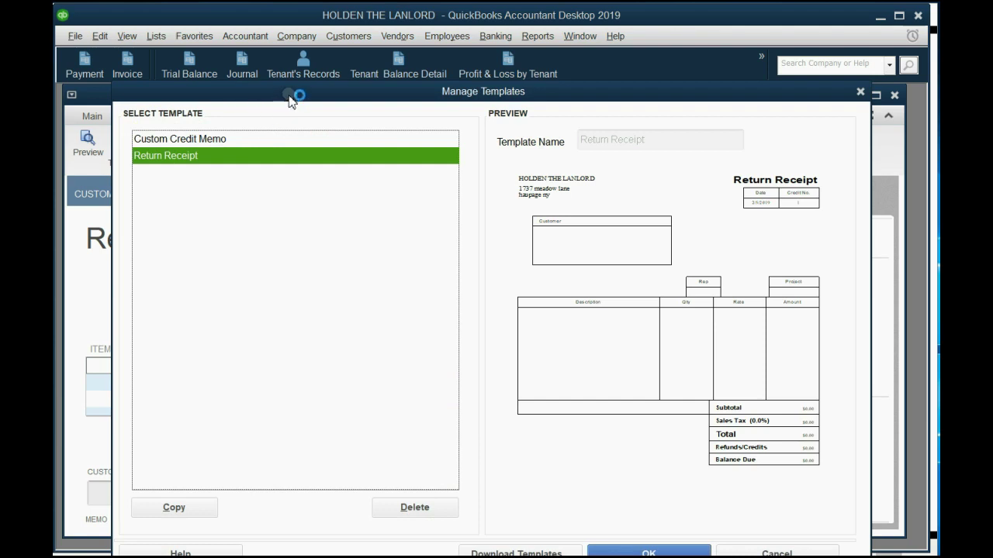
left_click_drag(288, 100, 280, 106)
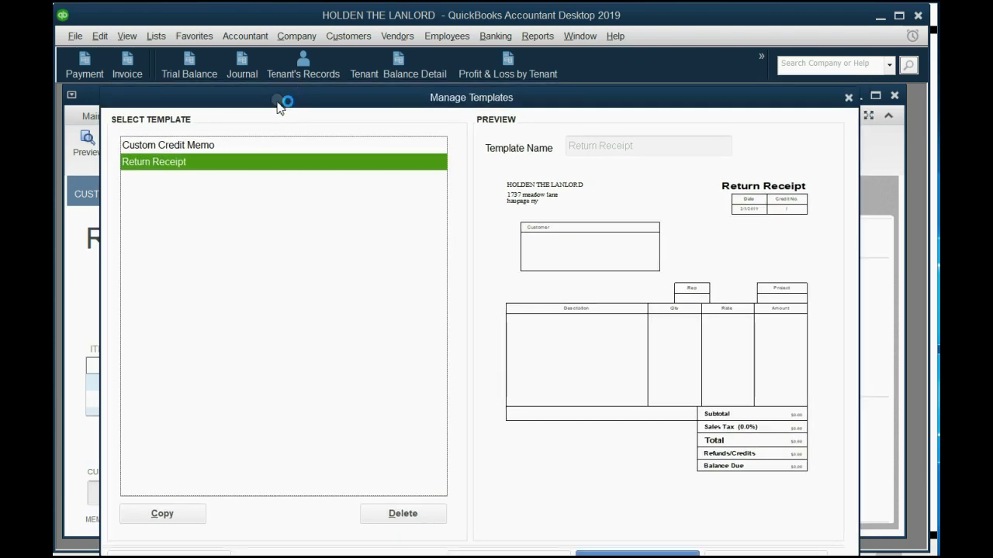
Compare the previews of the Custom Credit Memo and Return Receipt templates, ending with Custom Credit Memo selected
left_click(216, 144)
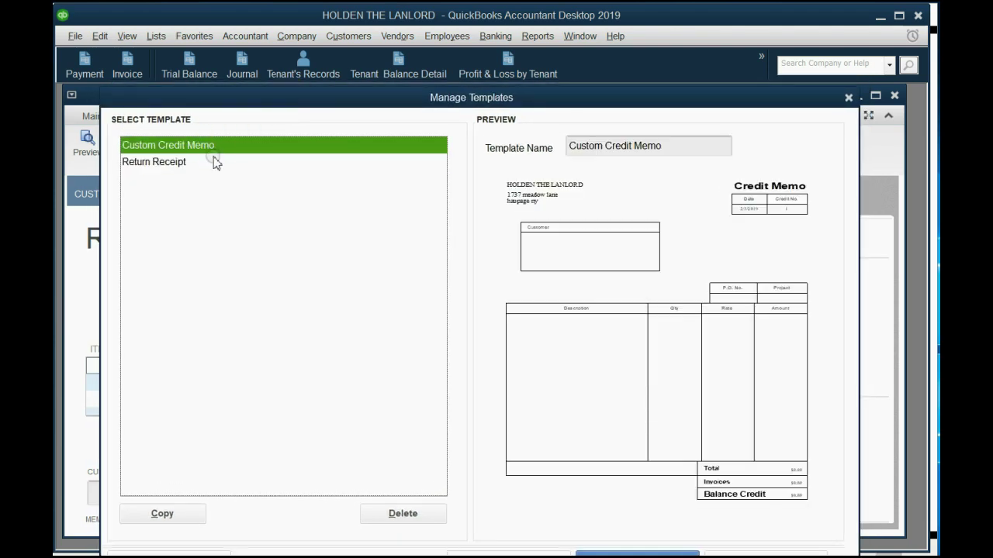
left_click(214, 162)
left_click(211, 146)
left_click(193, 162)
left_click(194, 147)
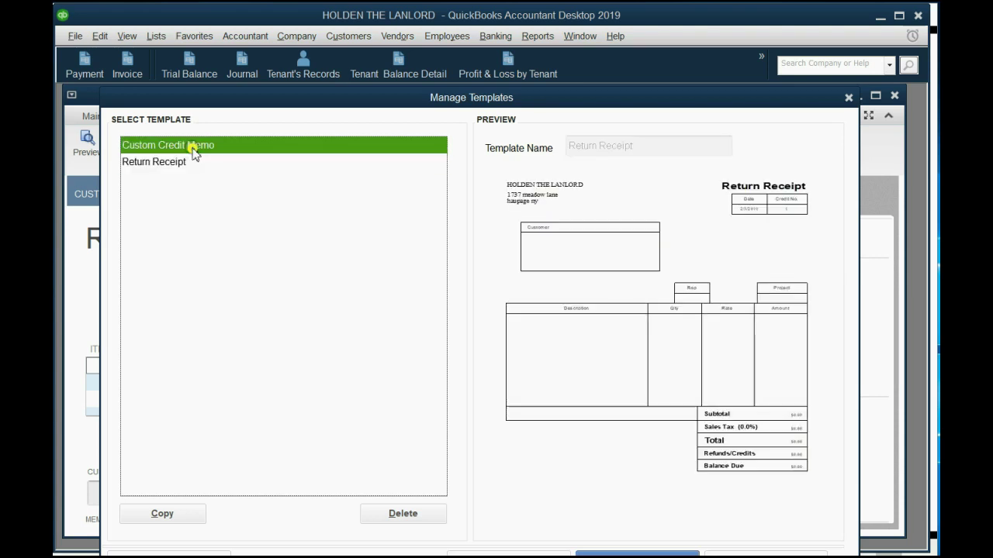